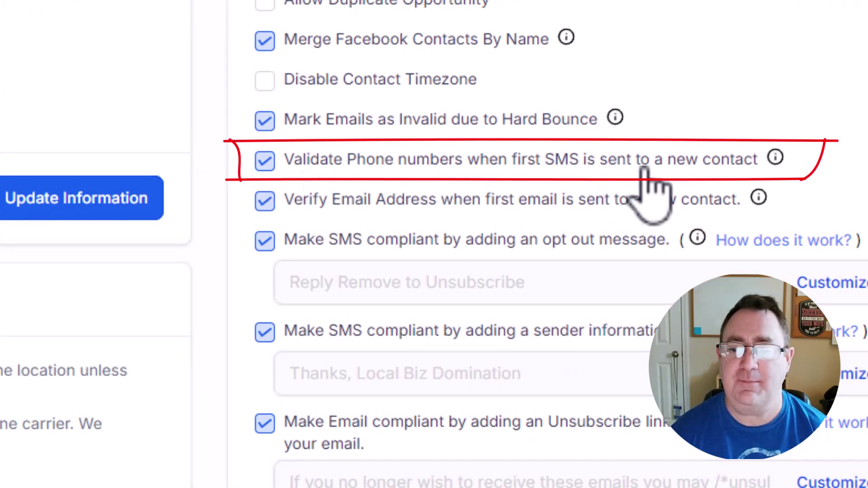
Read the info tip for 'Validate Phone numbers when first SMS is sent' in Business Profile settings
mouse_move(776, 158)
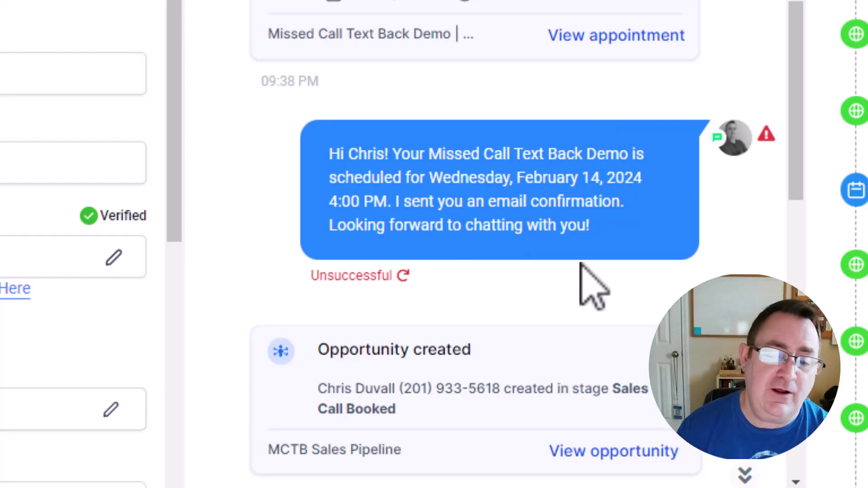
Check the unsuccessful SMS's warning, which traces the failure to a landline number
mouse_move(768, 141)
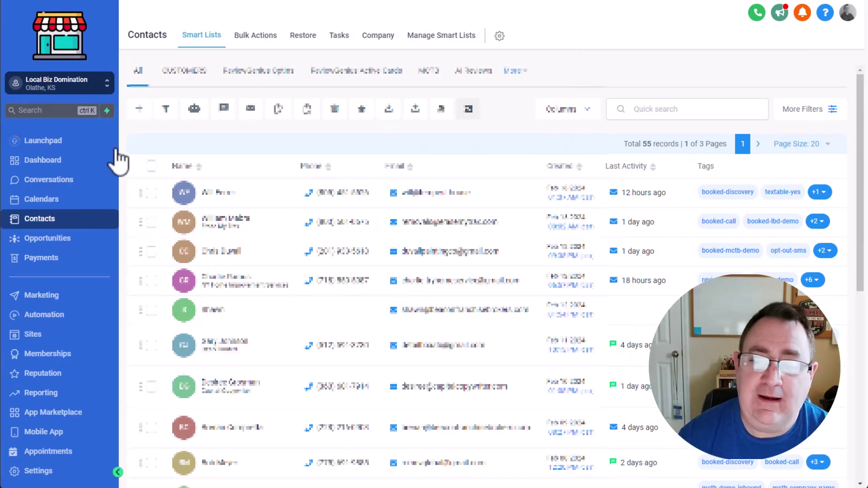
scroll(520, 199, down, 4)
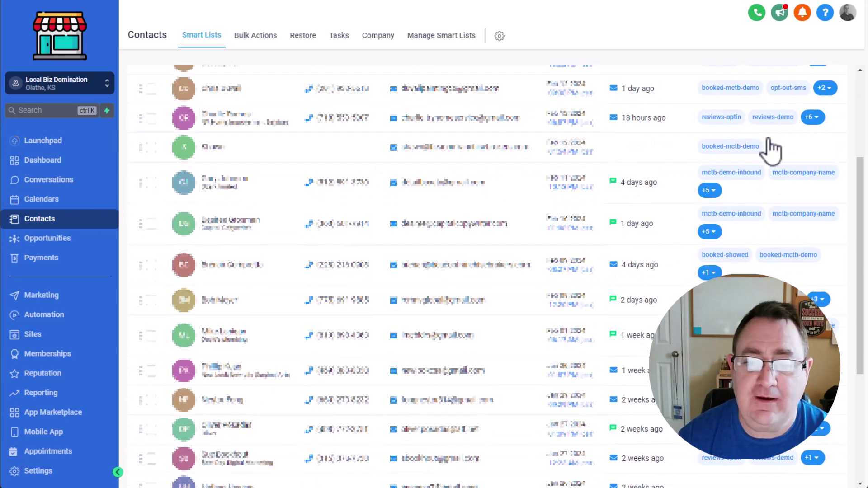
click(814, 118)
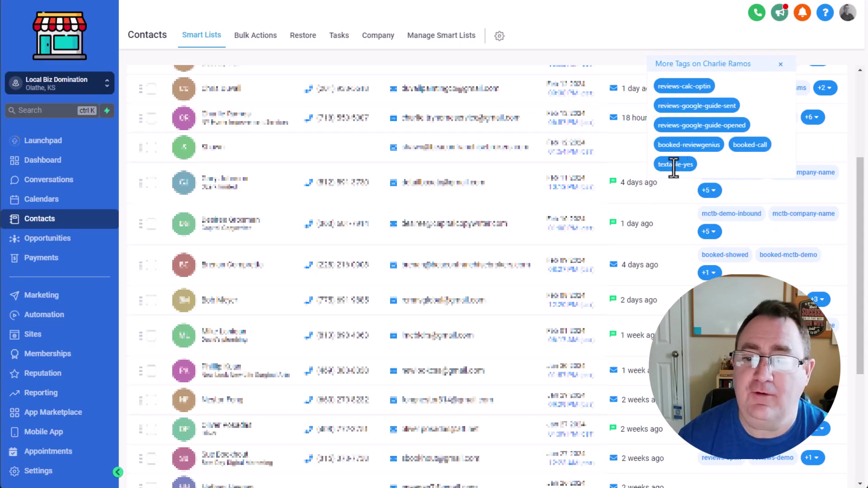
scroll(862, 170, up, 3)
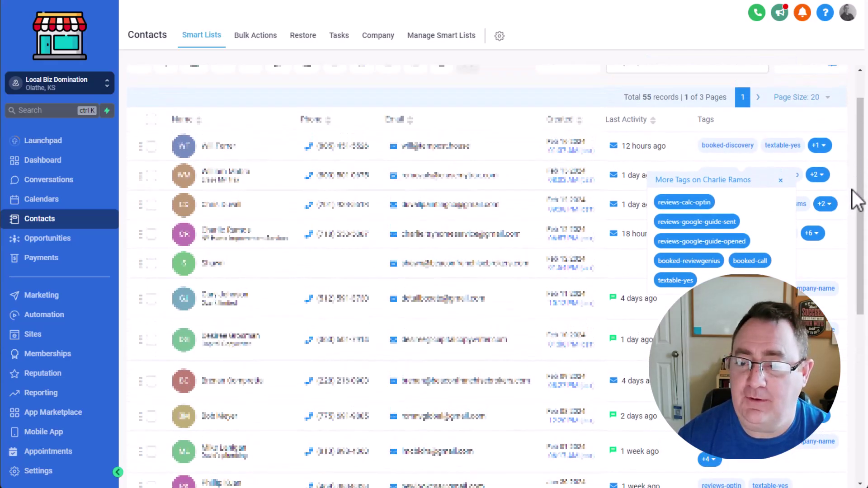
click(779, 180)
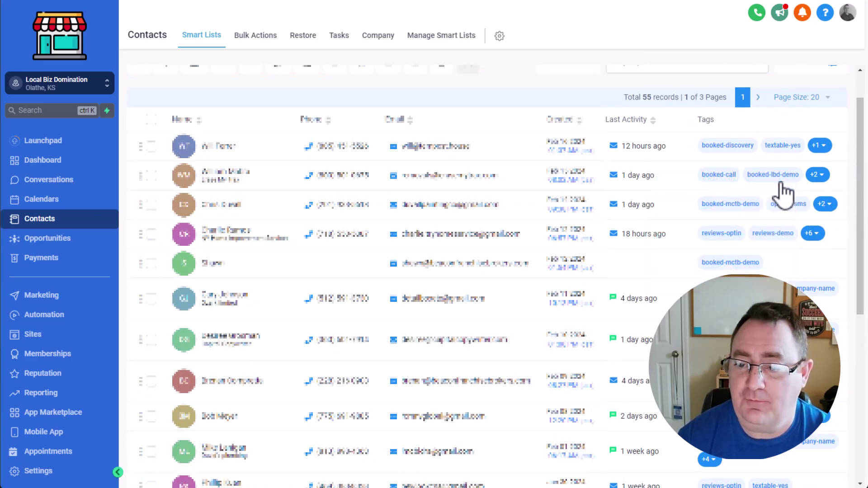
click(826, 205)
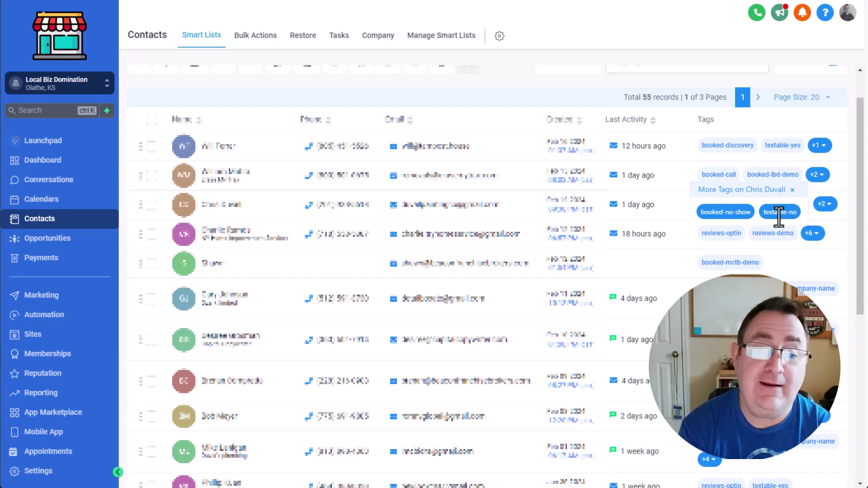
click(794, 191)
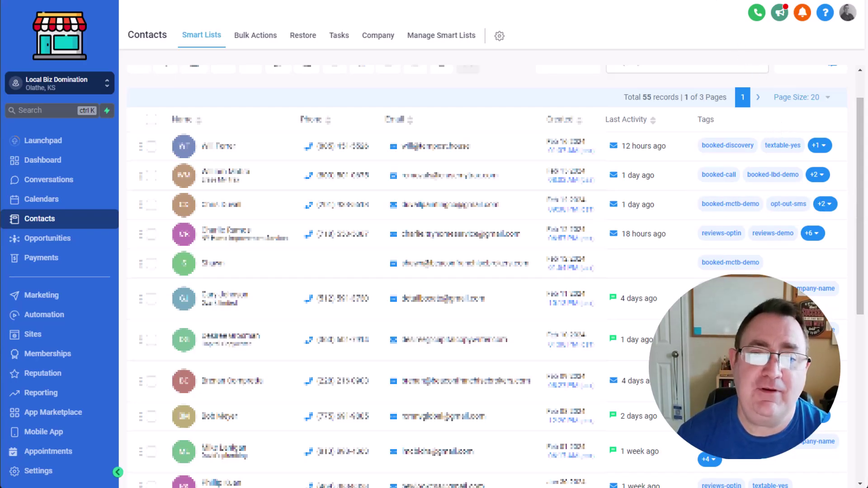
Review Phone Validator's API & Web Searches log through all 60 lookups at $0.004 each
click(328, 1)
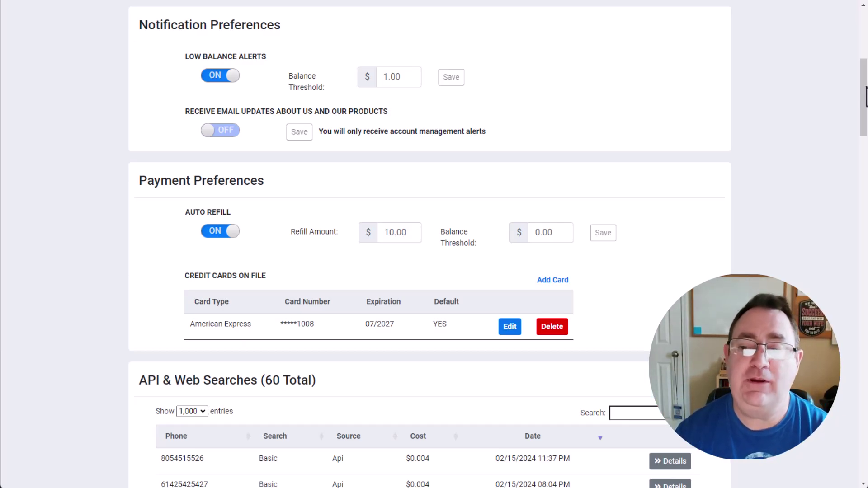
drag(866, 96, 865, 145)
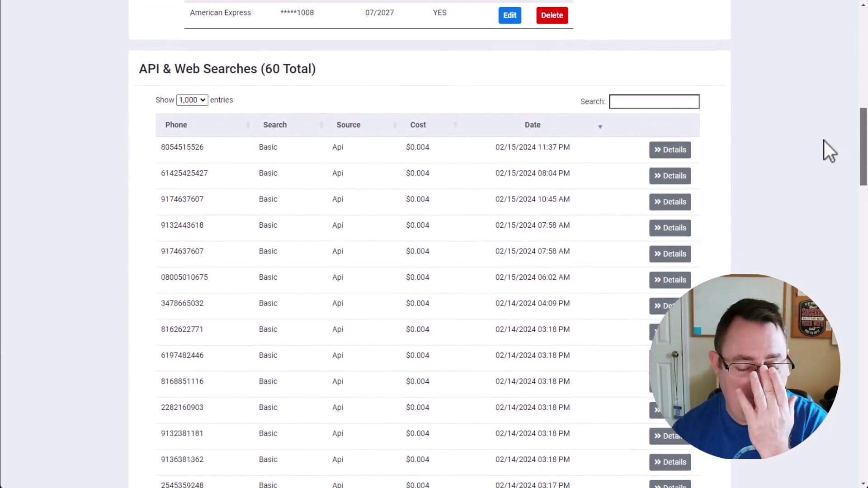
scroll(810, 163, down, 8)
scroll(575, 232, down, 18)
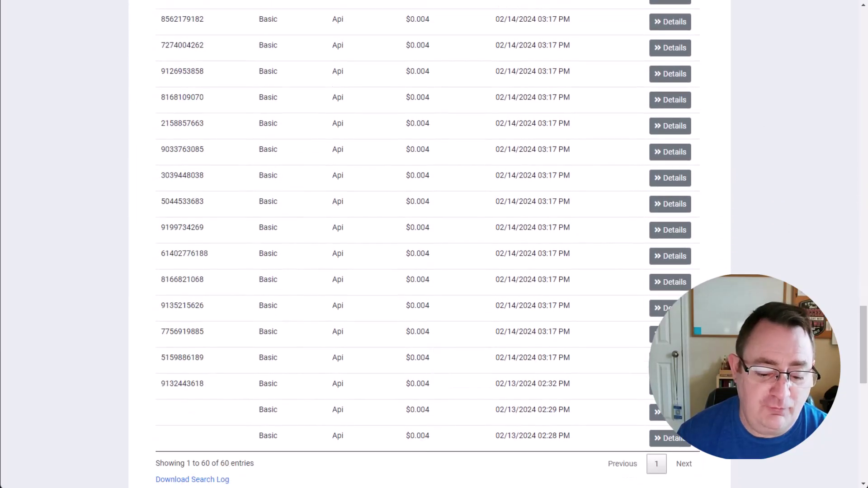
key(super)
text(calc)
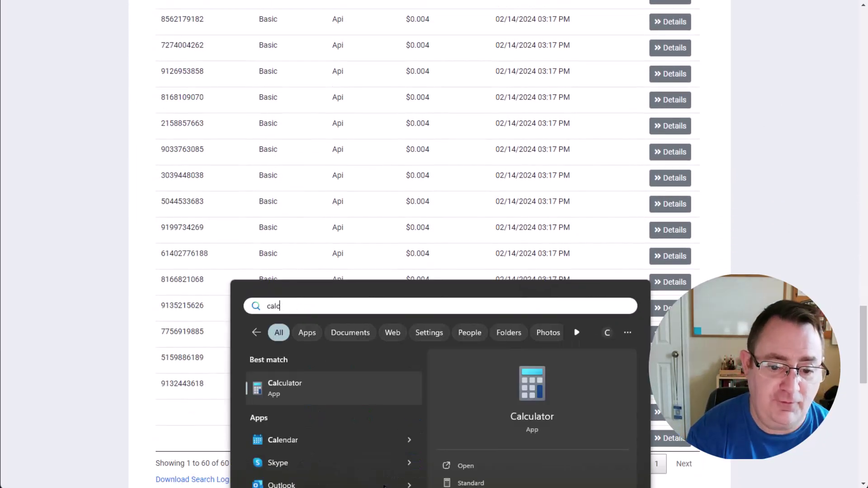
key(Return)
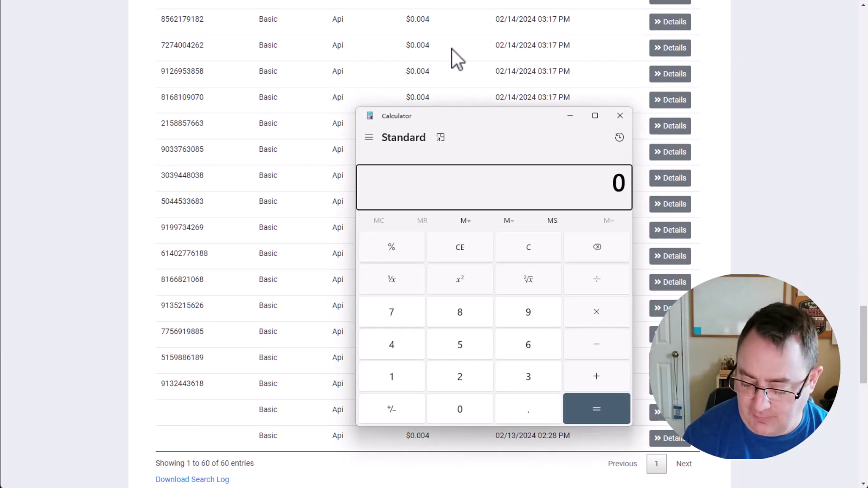
text(60*0.004)
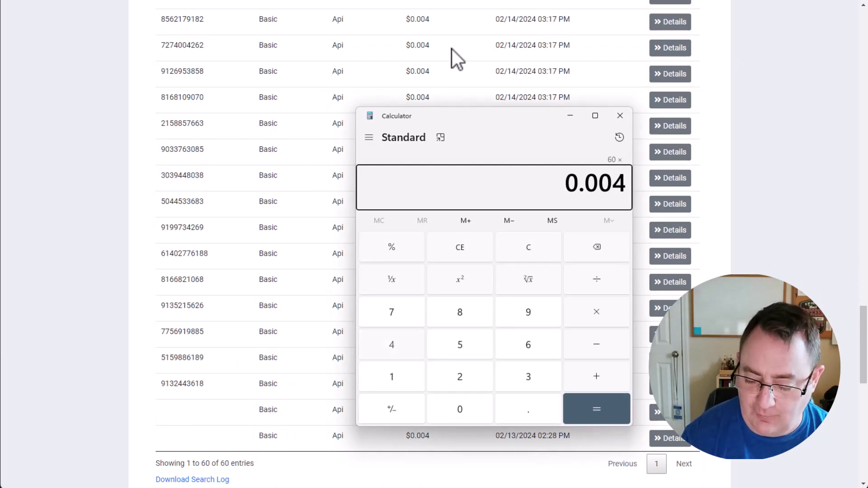
key(Return)
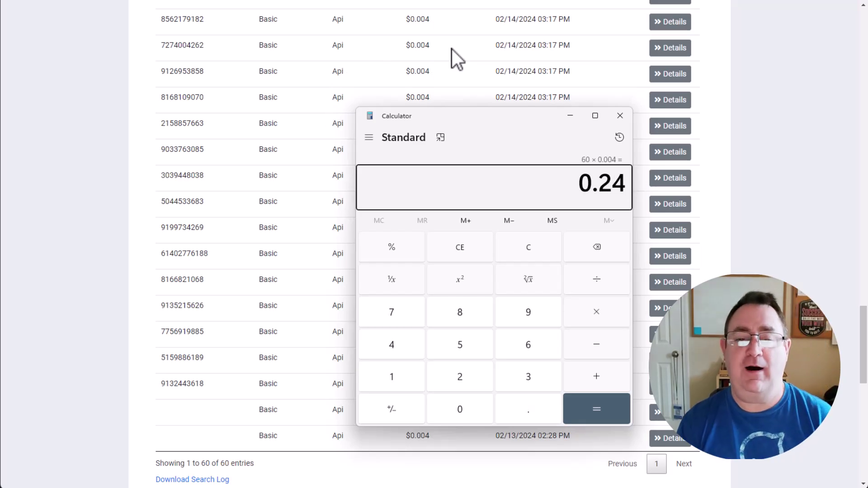
click(621, 117)
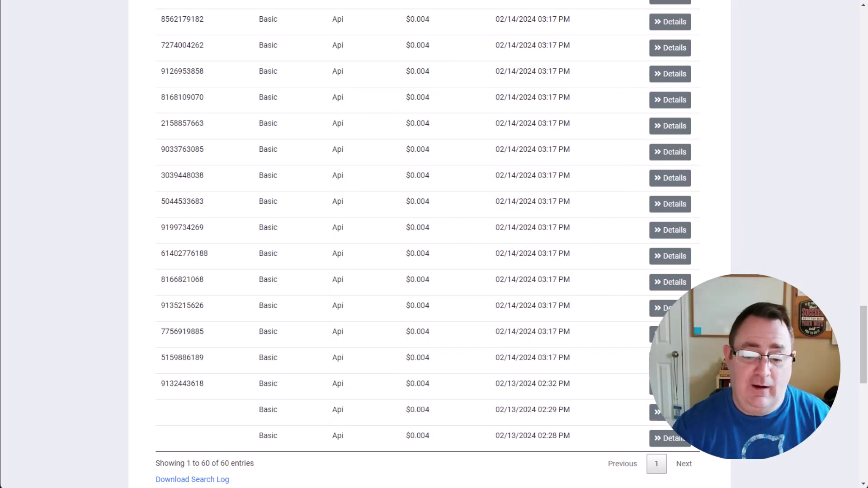
key(super)
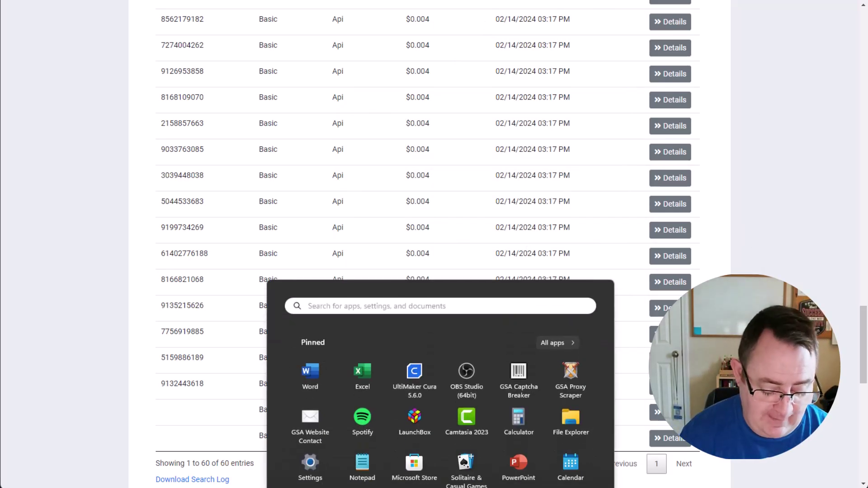
text(calc)
key(Return)
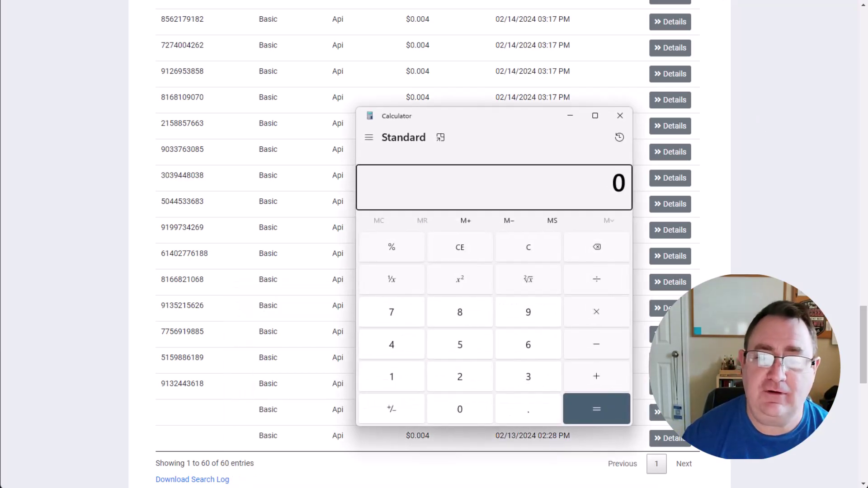
text(1000)
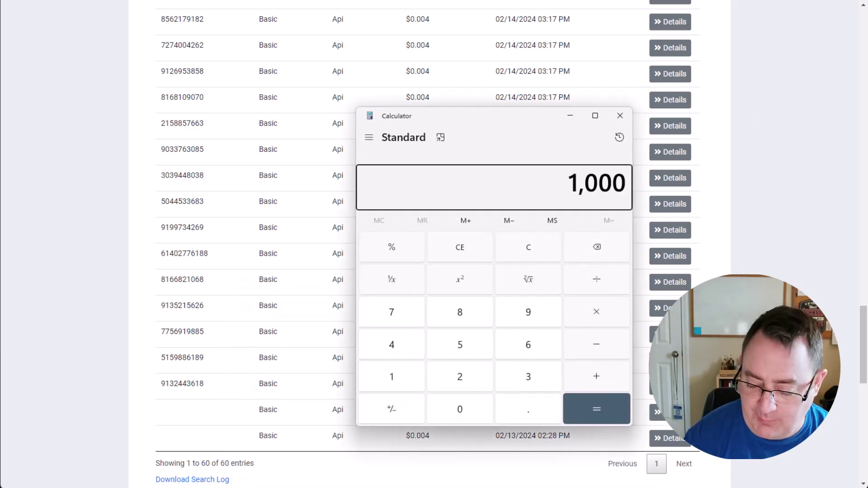
text(*0.004)
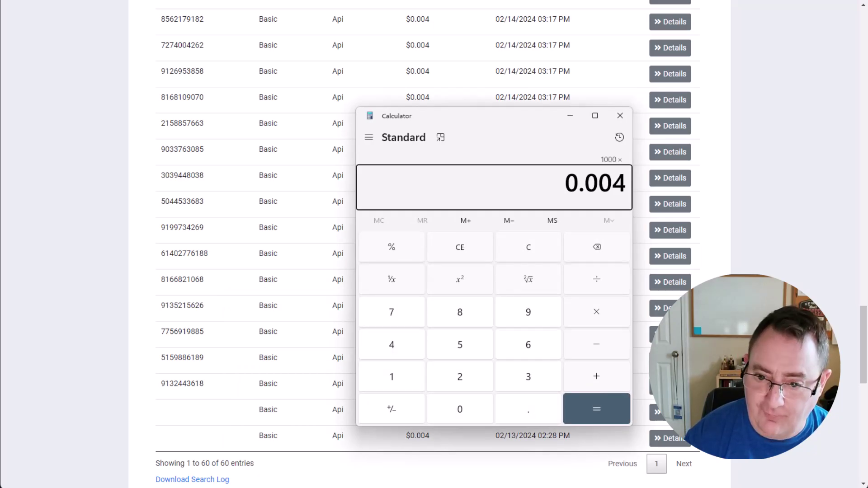
key(Return)
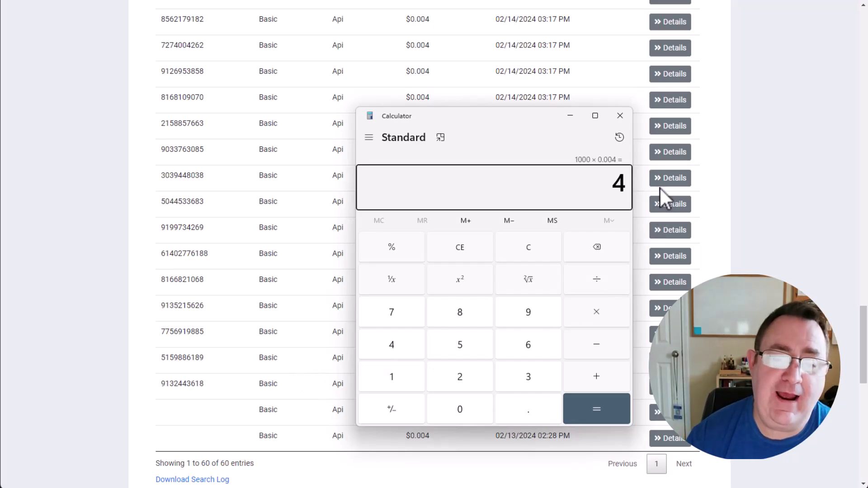
Close the Calculator to get back to the tutorial location's HighLevel Dashboard
click(622, 117)
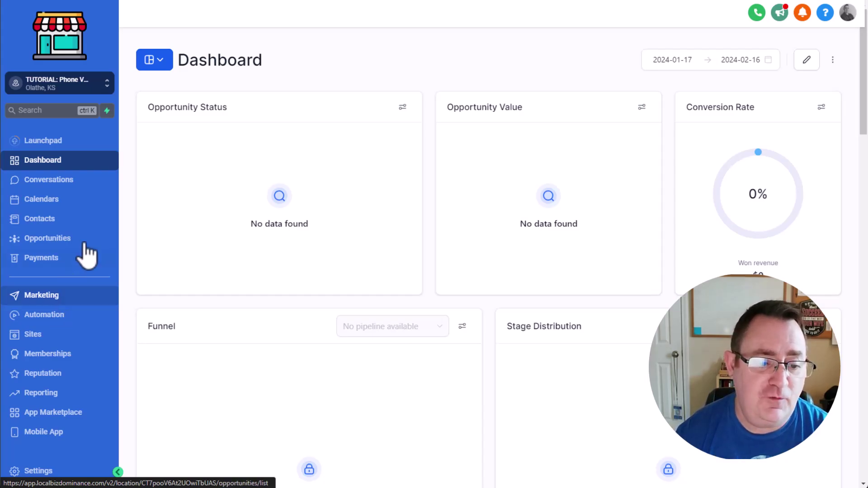
Go to Settings > Custom Values to find the Phone Validator API Key custom value
scroll(212, 266, down, 1)
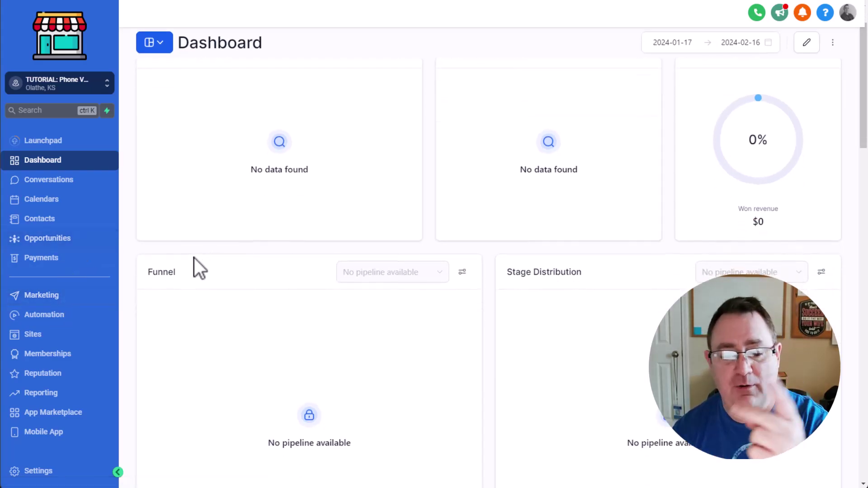
scroll(112, 378, down, 3)
click(20, 471)
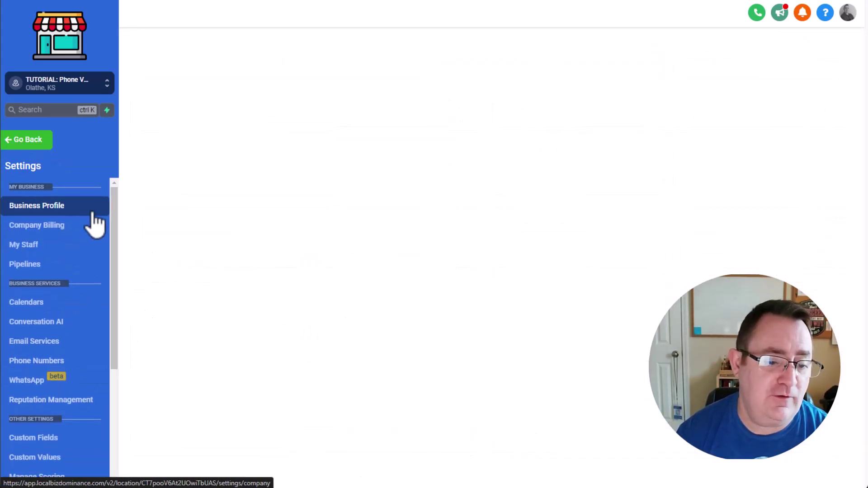
scroll(81, 388, down, 4)
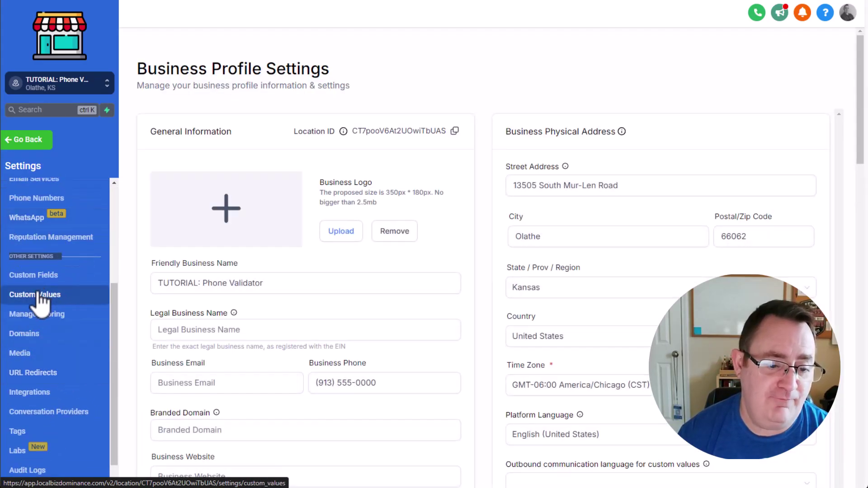
click(40, 296)
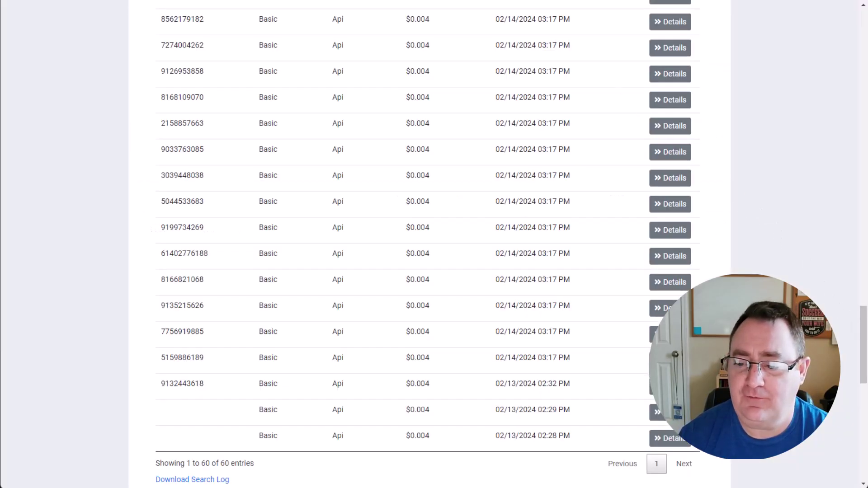
Select the Phone Validator API Key value, then leave Settings for the main navigation
scroll(866, 313, up, 2)
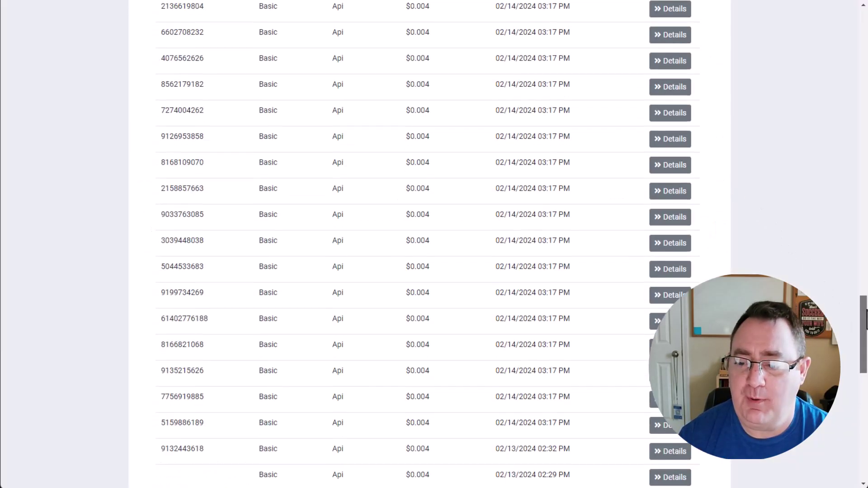
drag(866, 312, 855, 77)
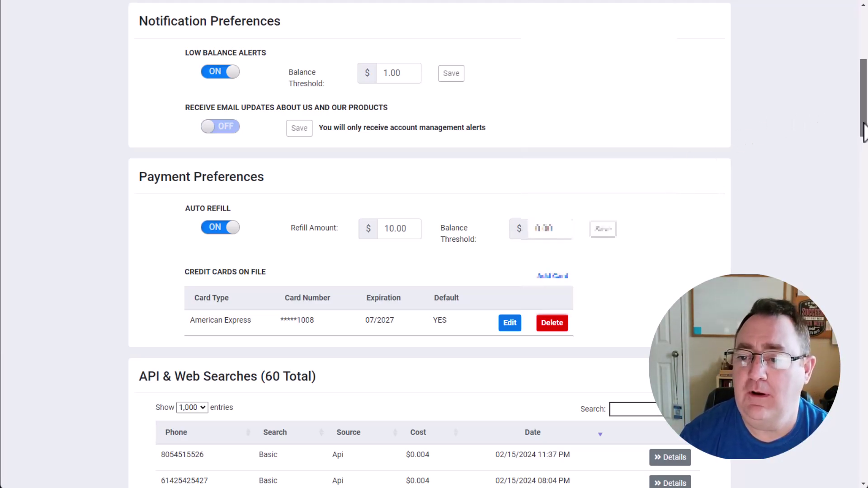
drag(863, 131, 864, 70)
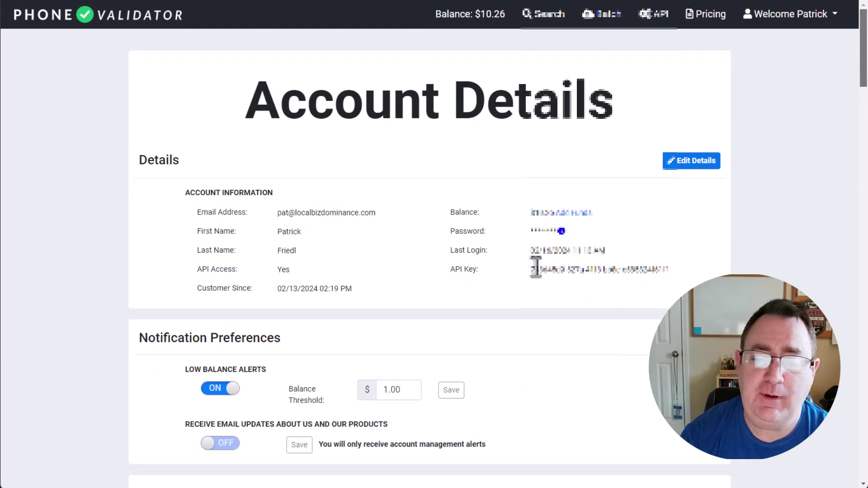
drag(532, 267, 666, 264)
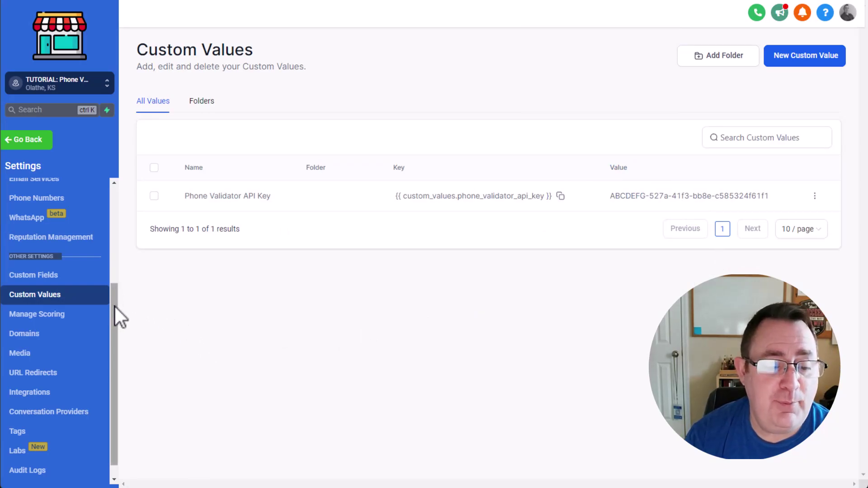
drag(115, 306, 102, 195)
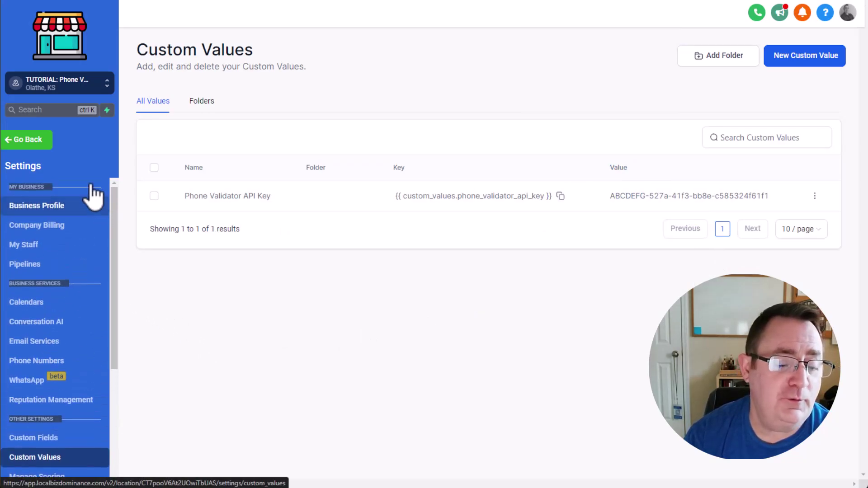
click(28, 141)
Open the Phone Validator workflow and inspect its Contact Created trigger without changes
click(40, 319)
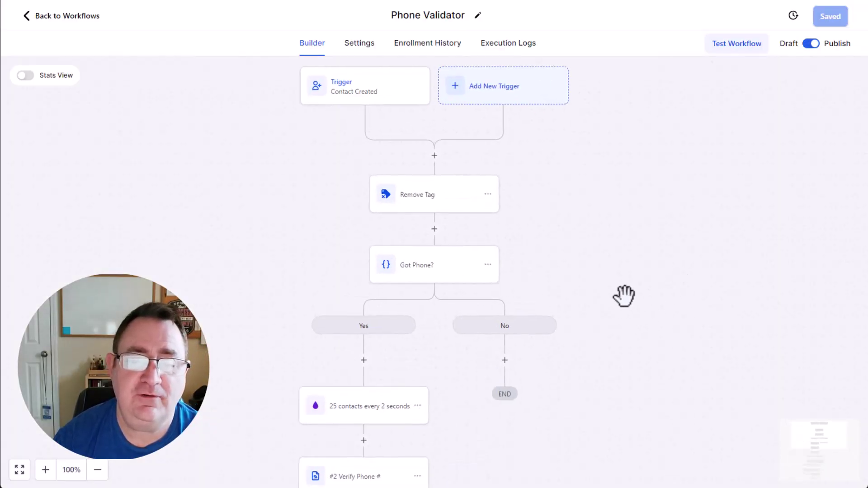
drag(617, 285, 655, 314)
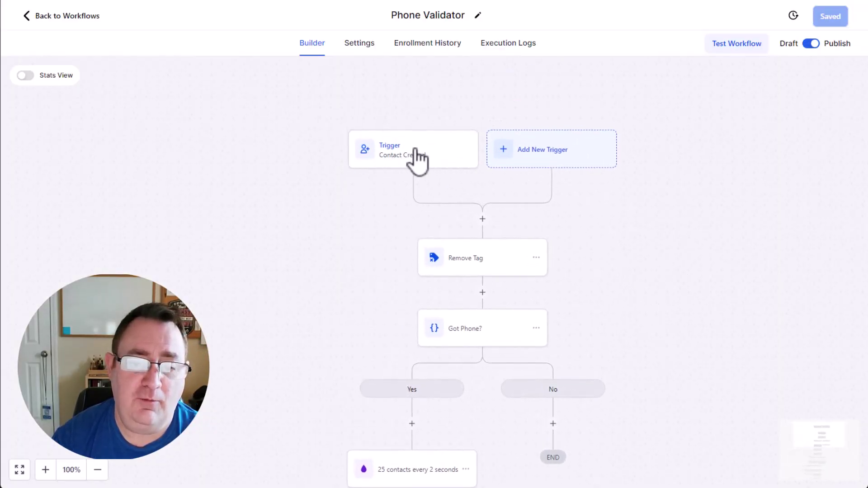
click(424, 151)
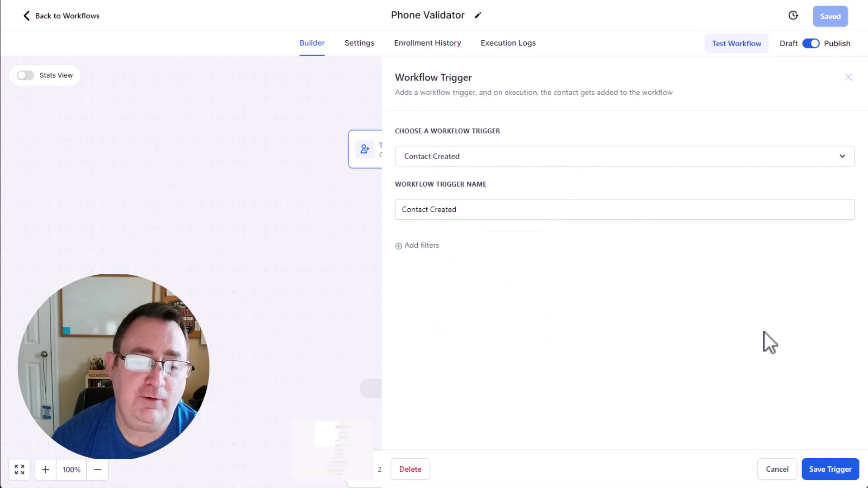
click(777, 470)
Inspect the Remove Tag step, then the Got Phone? condition checking Phone is not empty
drag(729, 334, 674, 281)
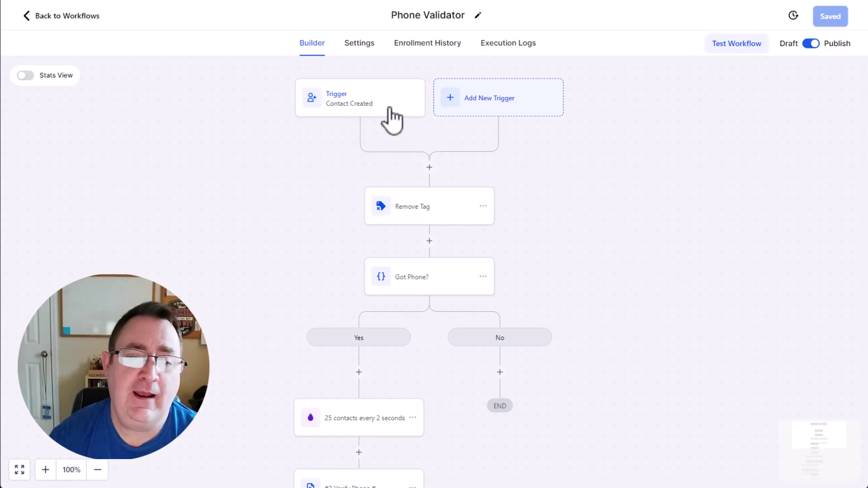
click(412, 214)
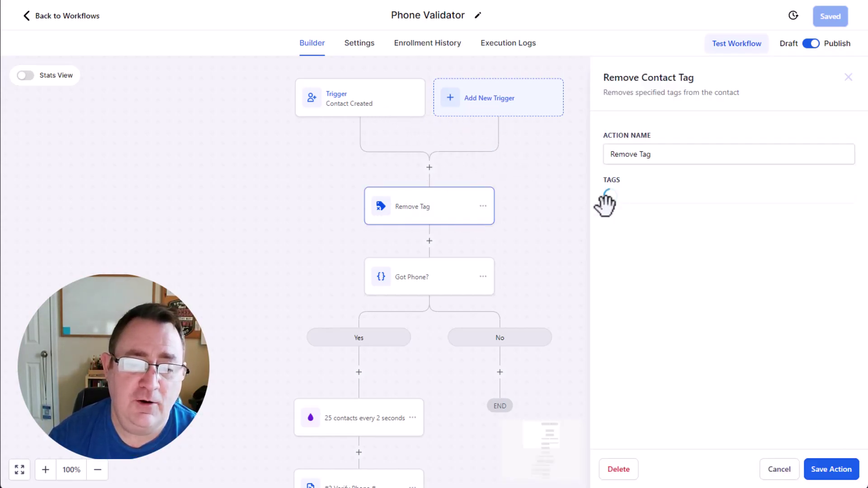
click(779, 470)
click(427, 290)
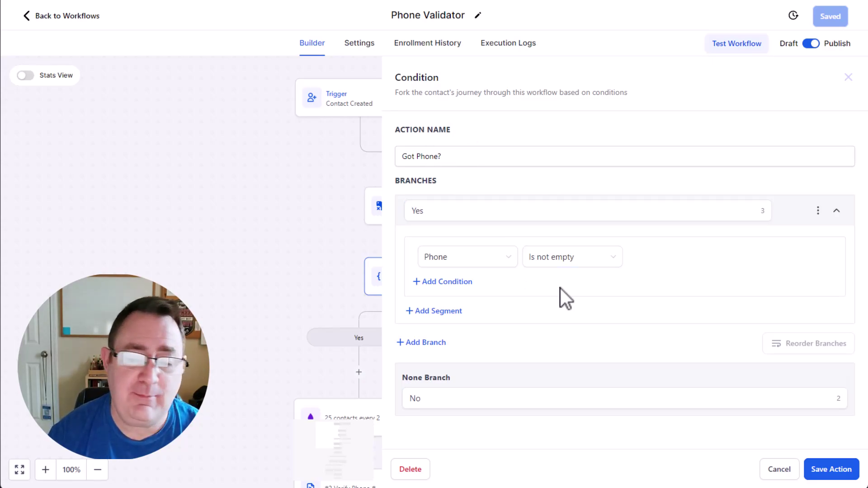
View the drip step's settings: batches of 25 contacts at a 0.033-minute interval
click(782, 469)
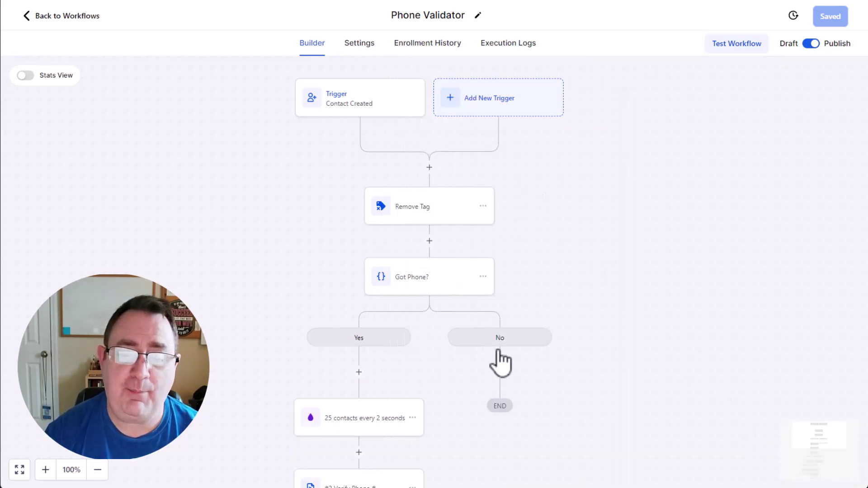
drag(564, 376, 601, 109)
click(394, 155)
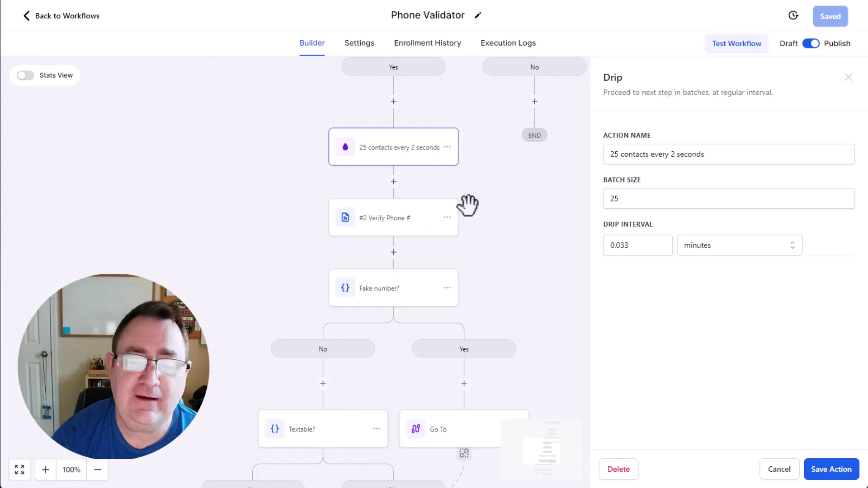
Inspect the Verify Phone # webhook's phone parameter and its LineType CELL PHONE test response
click(426, 215)
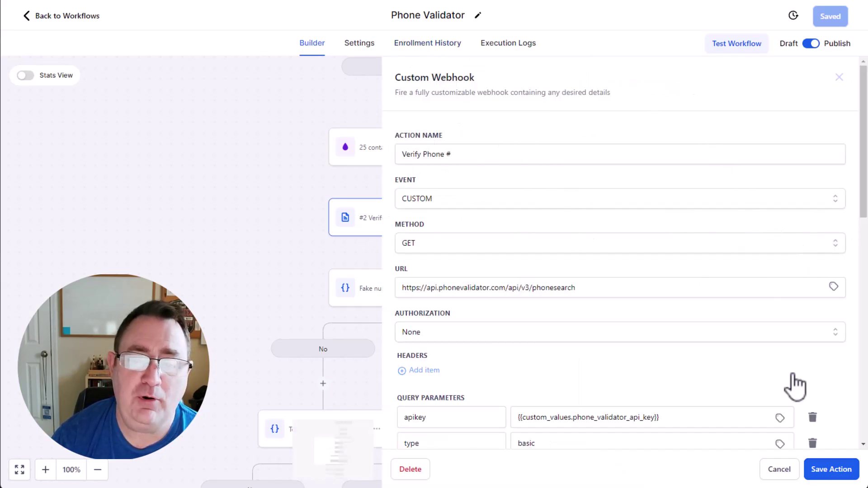
drag(866, 102, 866, 155)
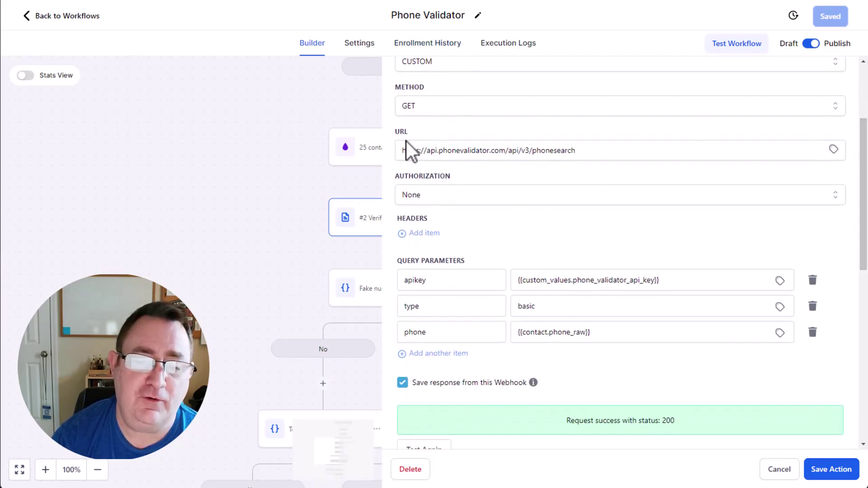
scroll(711, 226, down, 2)
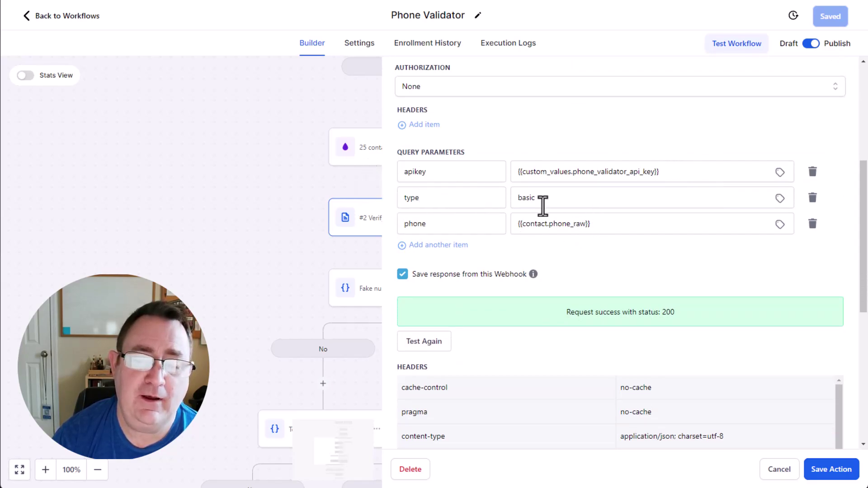
drag(404, 223, 612, 231)
click(612, 231)
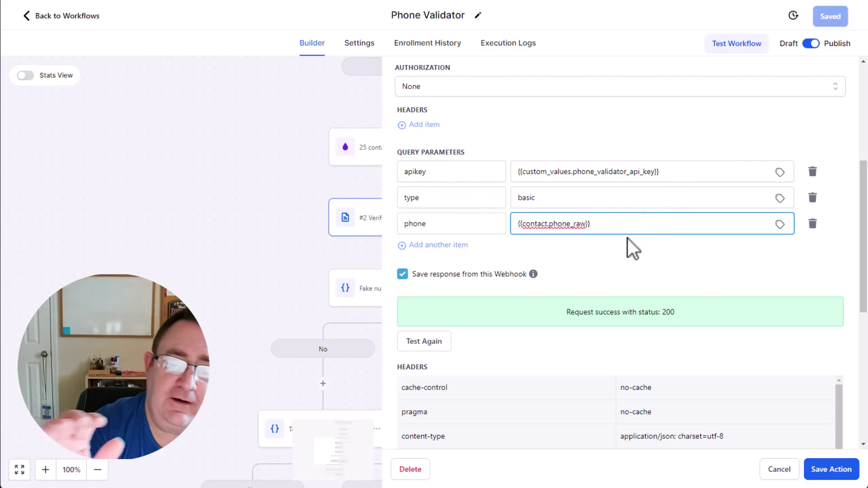
scroll(746, 281, down, 3)
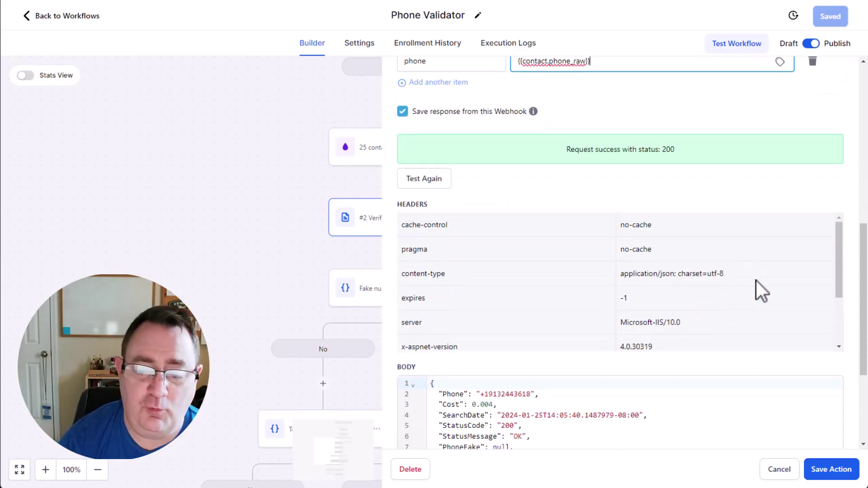
scroll(760, 276, down, 6)
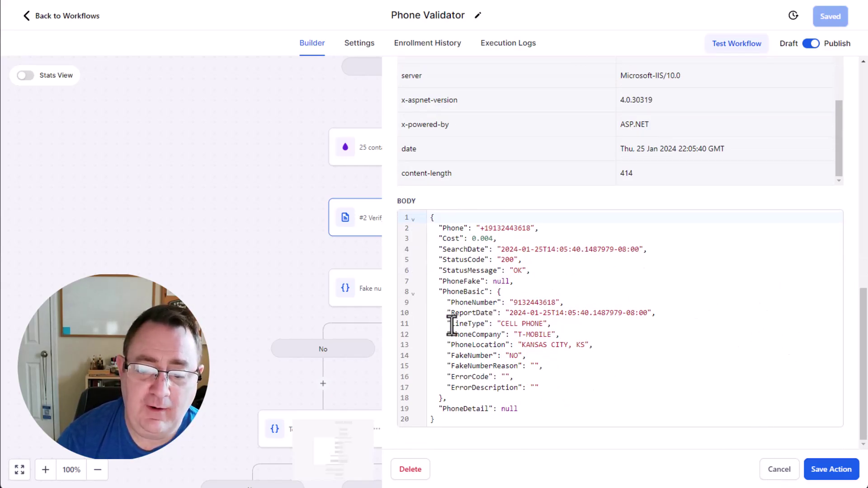
drag(450, 323, 551, 324)
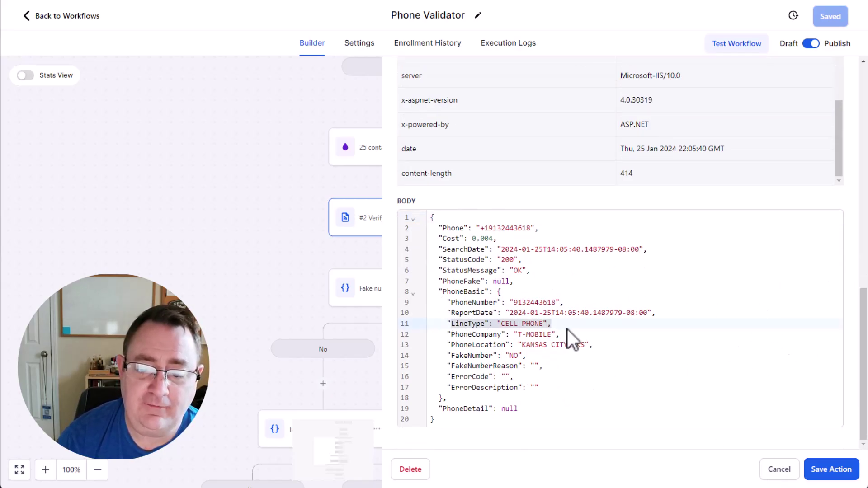
click(775, 470)
drag(659, 352, 645, 259)
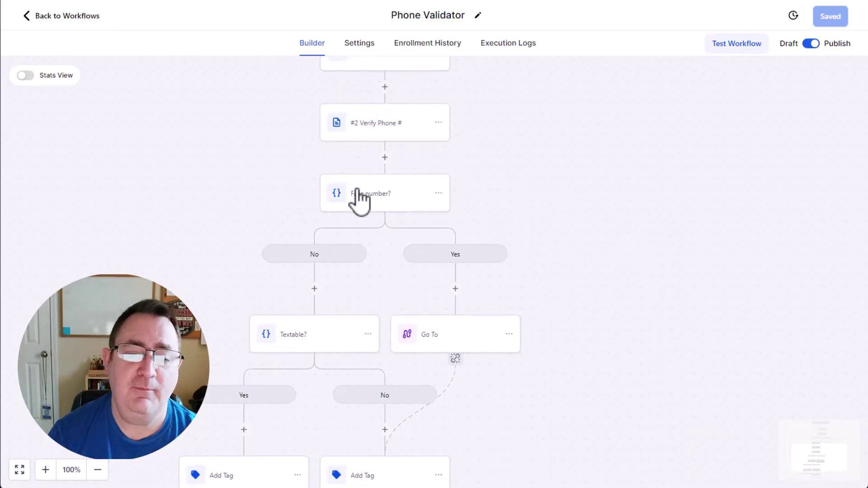
click(363, 197)
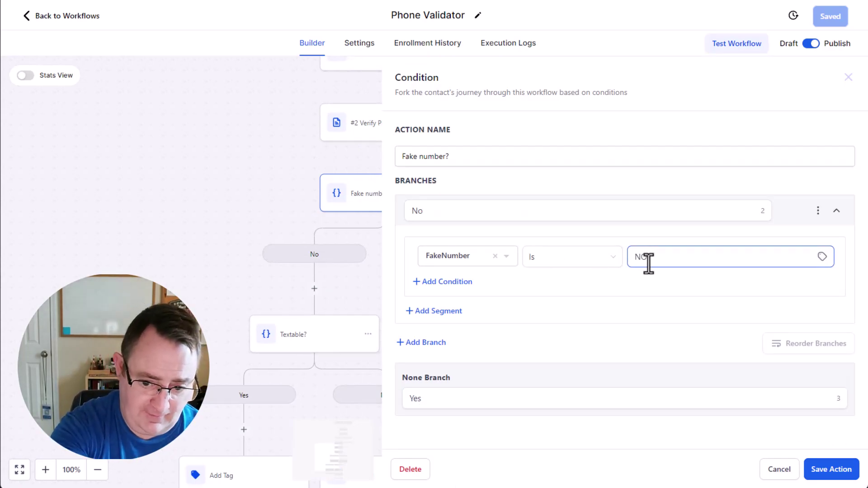
click(520, 239)
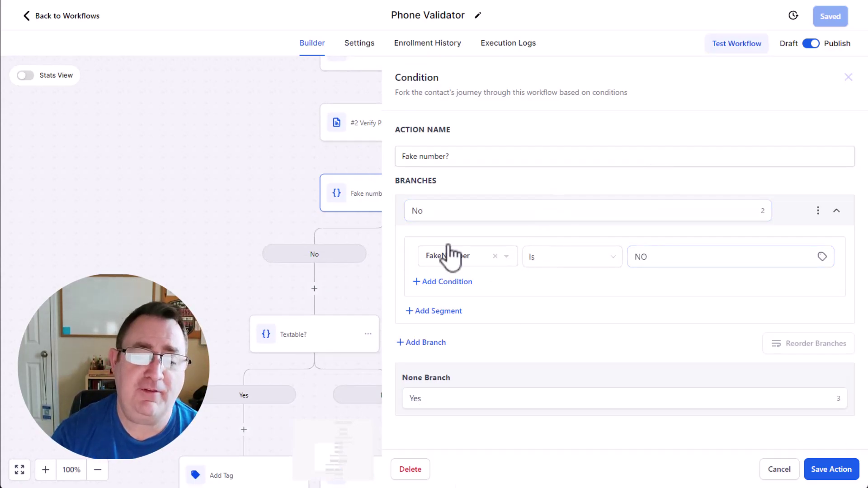
click(696, 255)
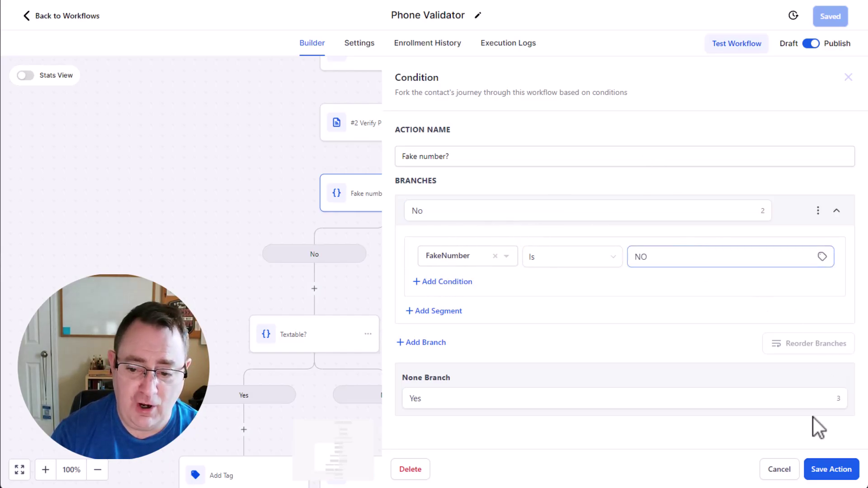
click(778, 471)
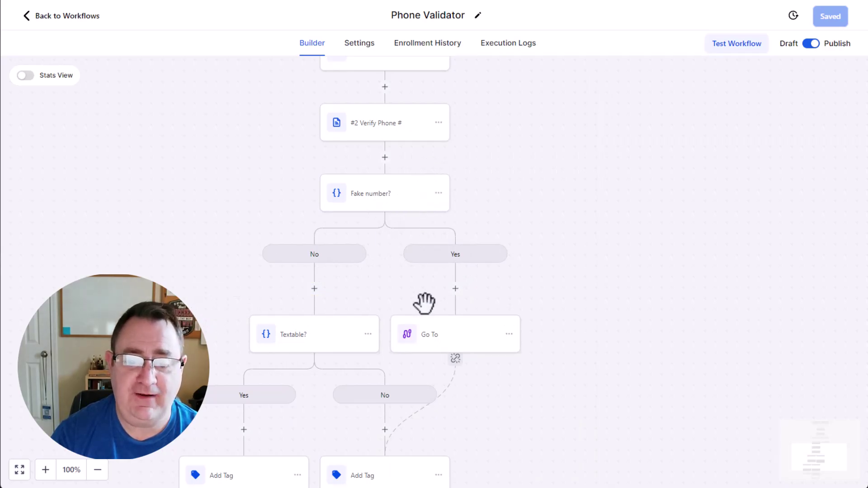
drag(556, 400, 564, 224)
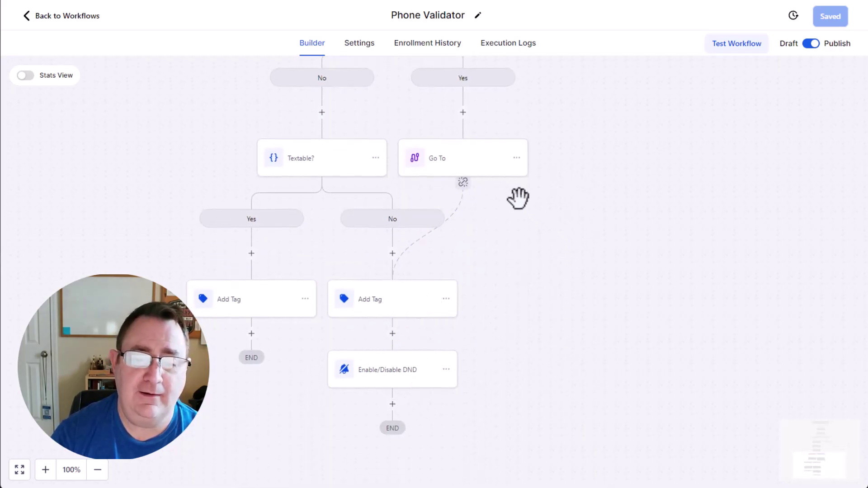
drag(522, 200, 611, 251)
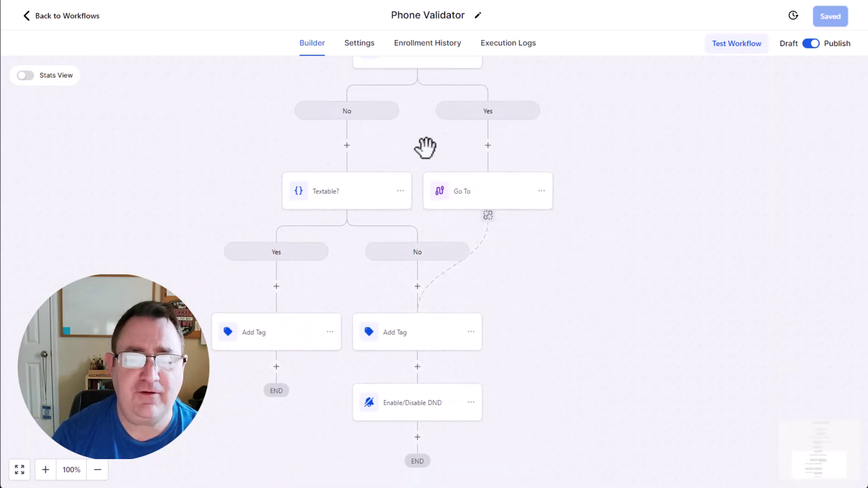
click(330, 199)
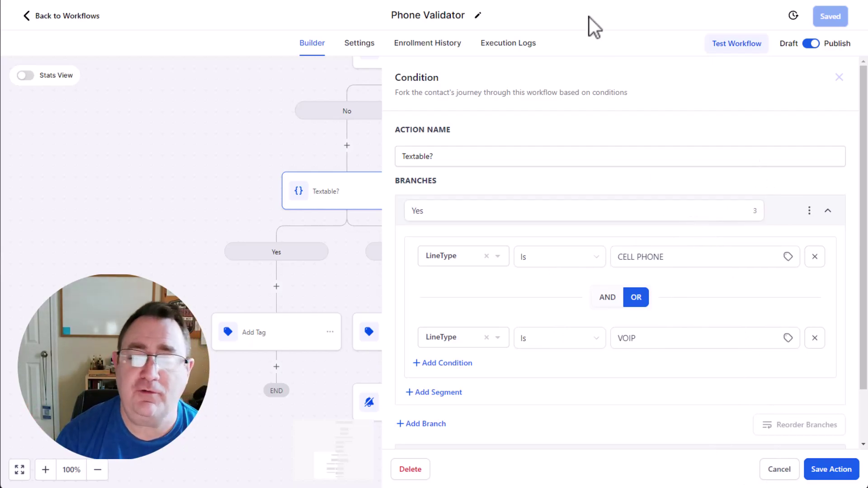
click(776, 472)
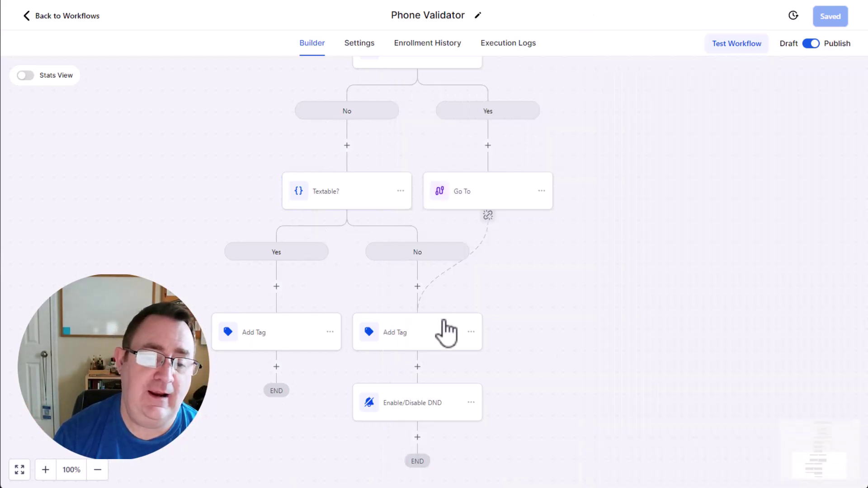
click(284, 342)
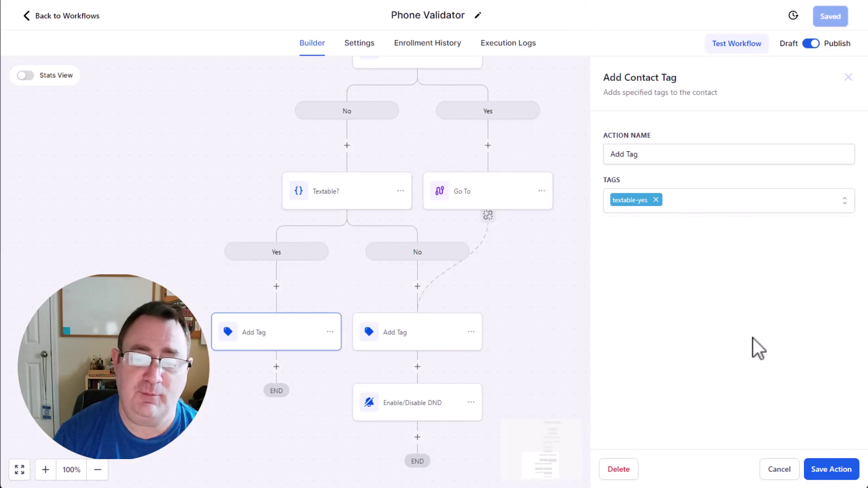
click(775, 473)
drag(610, 196, 461, 194)
click(277, 324)
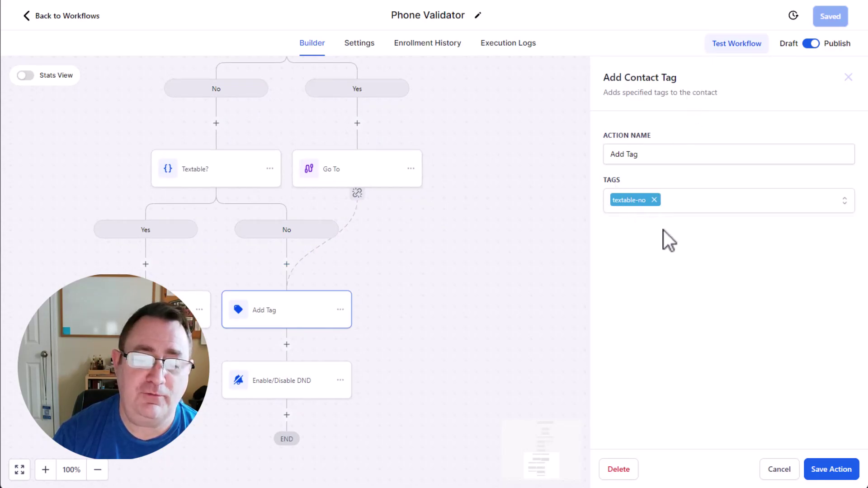
click(264, 382)
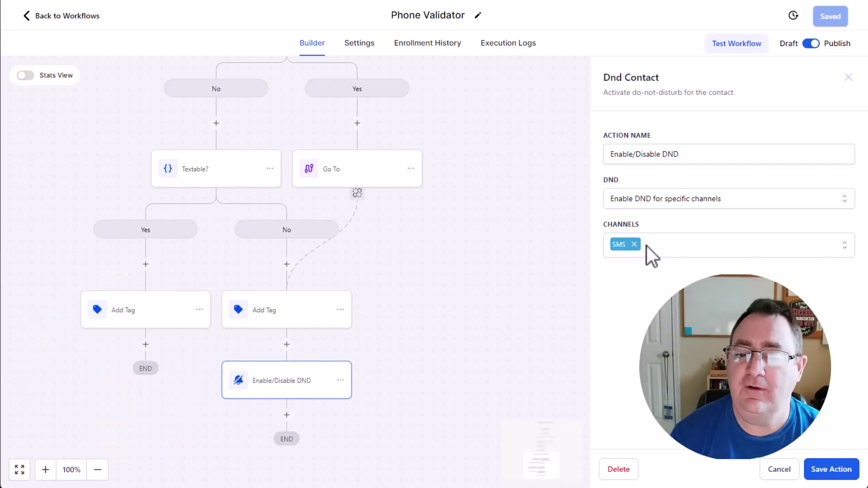
click(781, 471)
drag(573, 300, 726, 294)
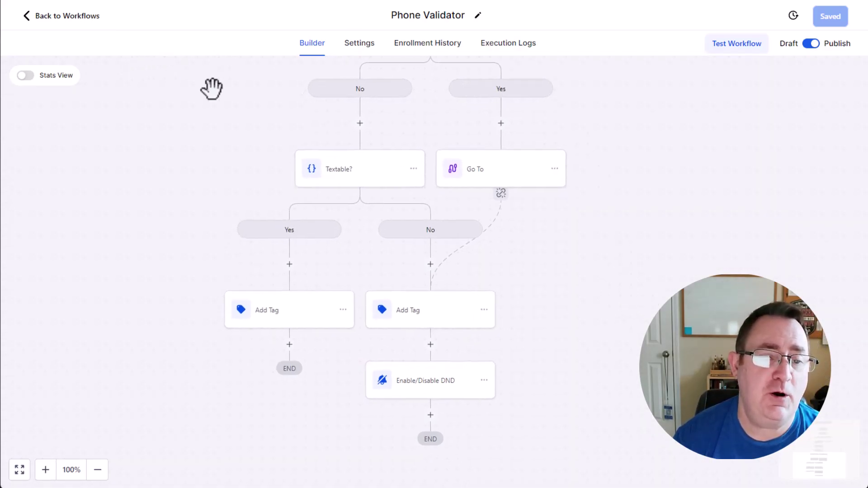